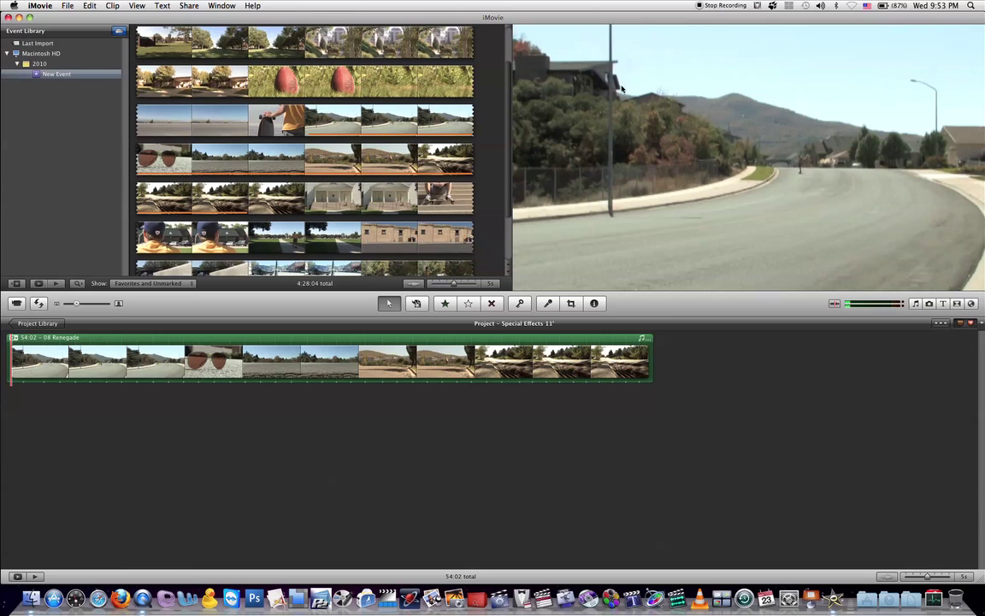
- Browse the beat-marker effects and music library, trying the Renegade song then backing it out
left_click(112, 6)
mouse_move(135, 76)
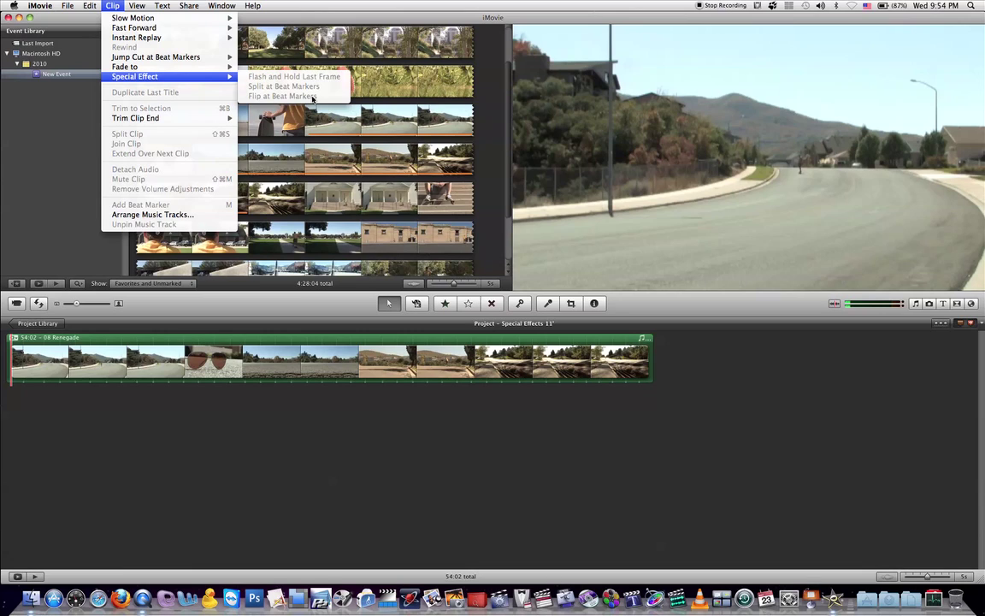
left_click(782, 409)
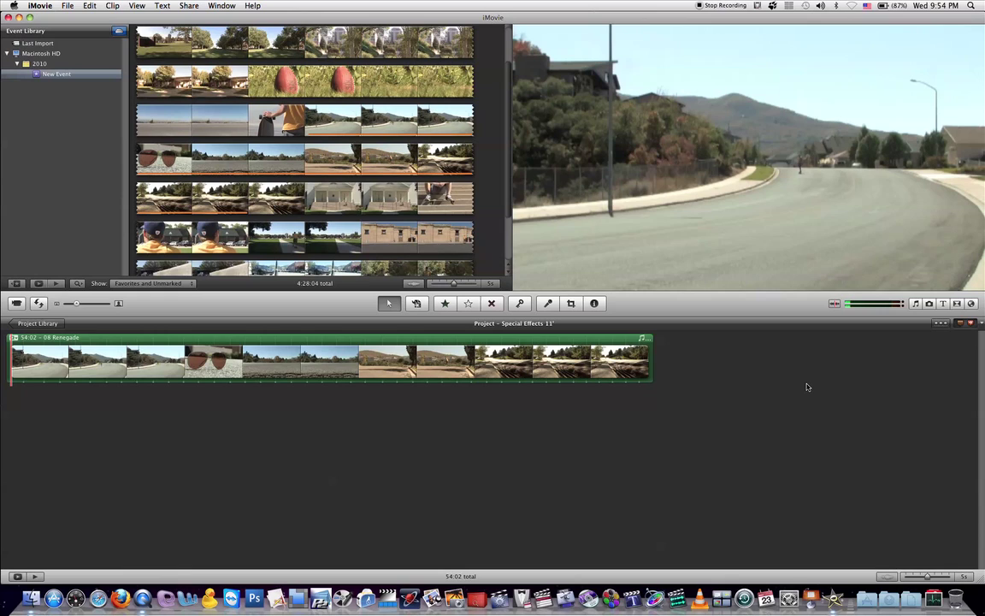
left_click(915, 304)
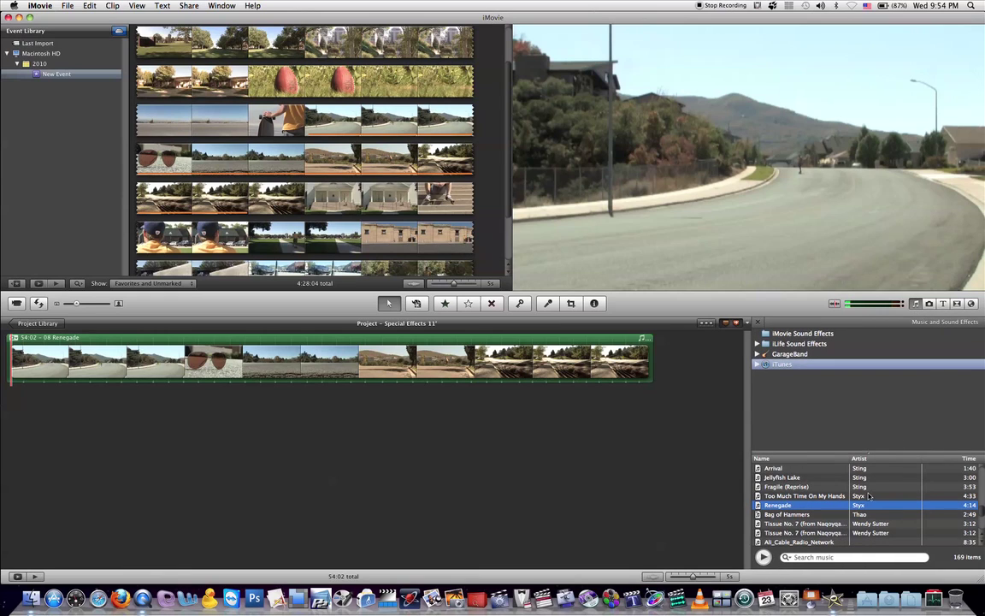
mouse_move(808, 510)
left_mouse_down()
mouse_move(395, 508)
mouse_move(432, 502)
left_mouse_up()
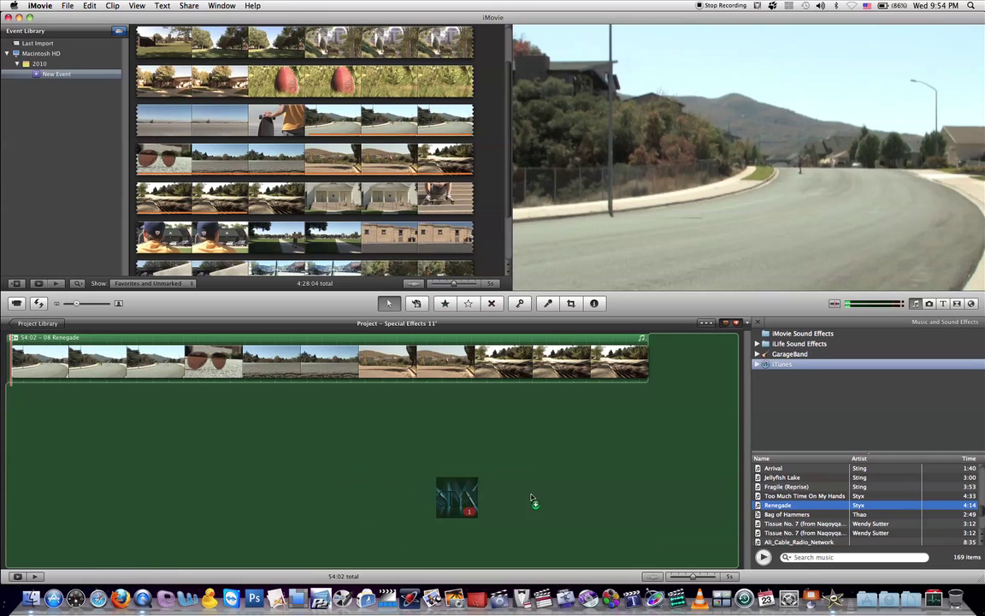
left_click_drag(432, 502, 772, 505)
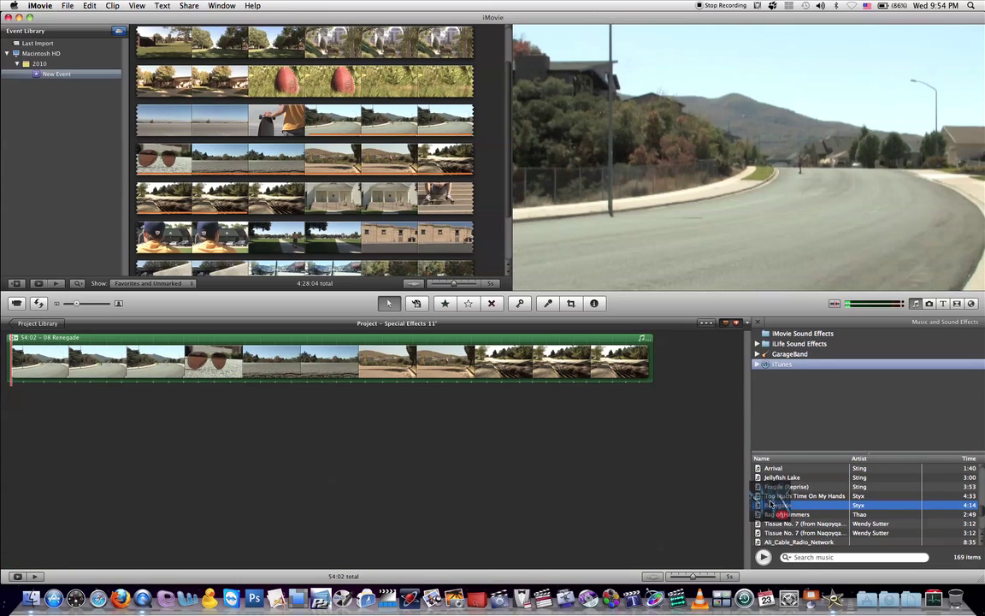
left_click_drag(770, 505, 755, 343)
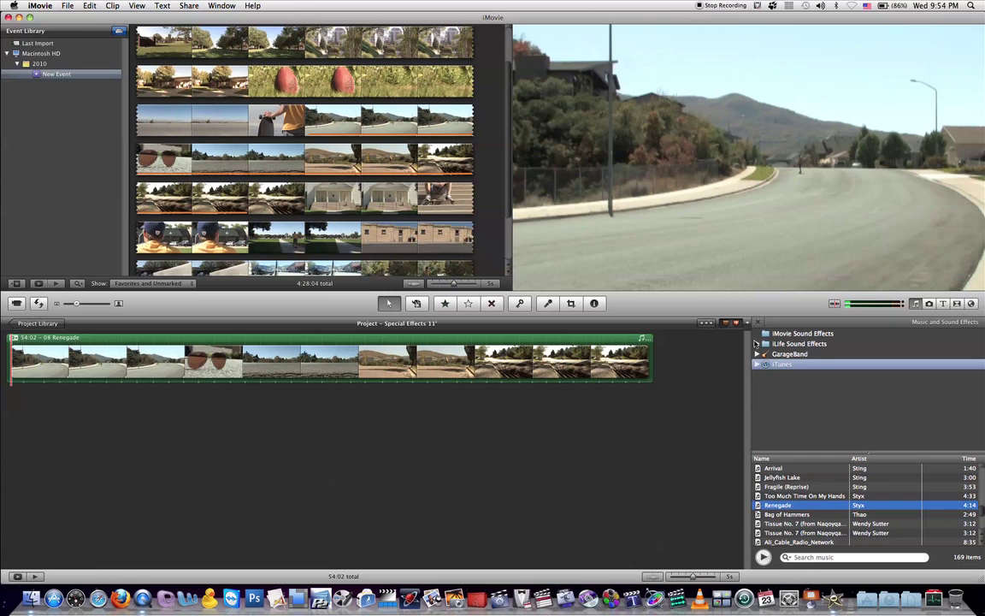
left_click(758, 322)
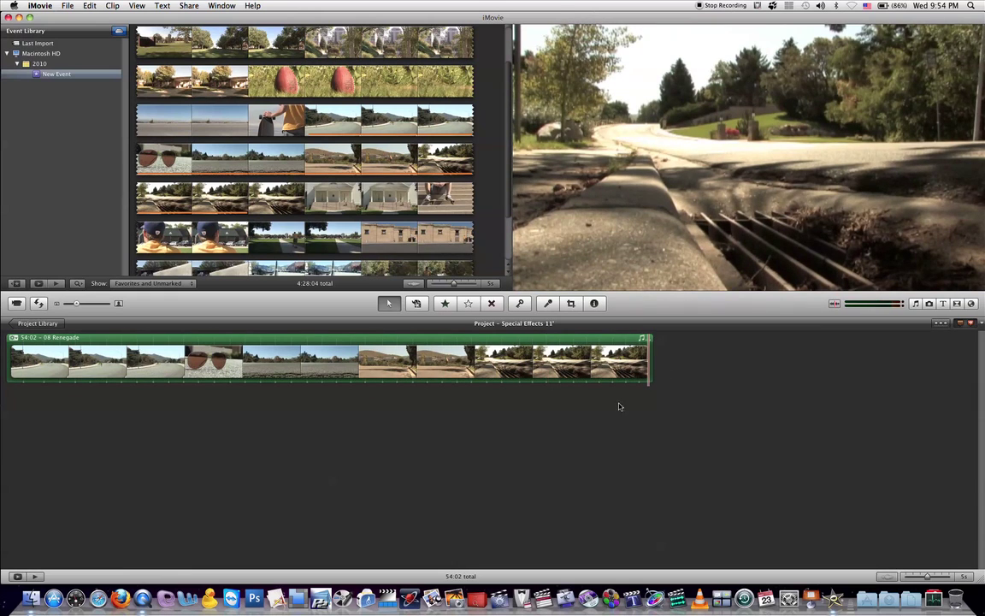
- Preview the project from the start, then inspect the song's beat markers
key("backslash")
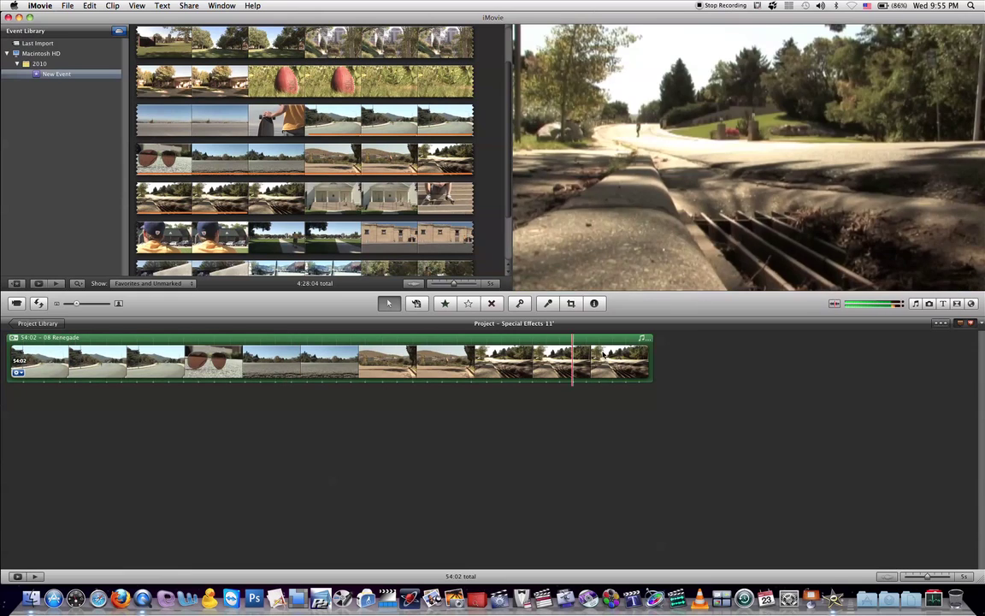
key("super+a")
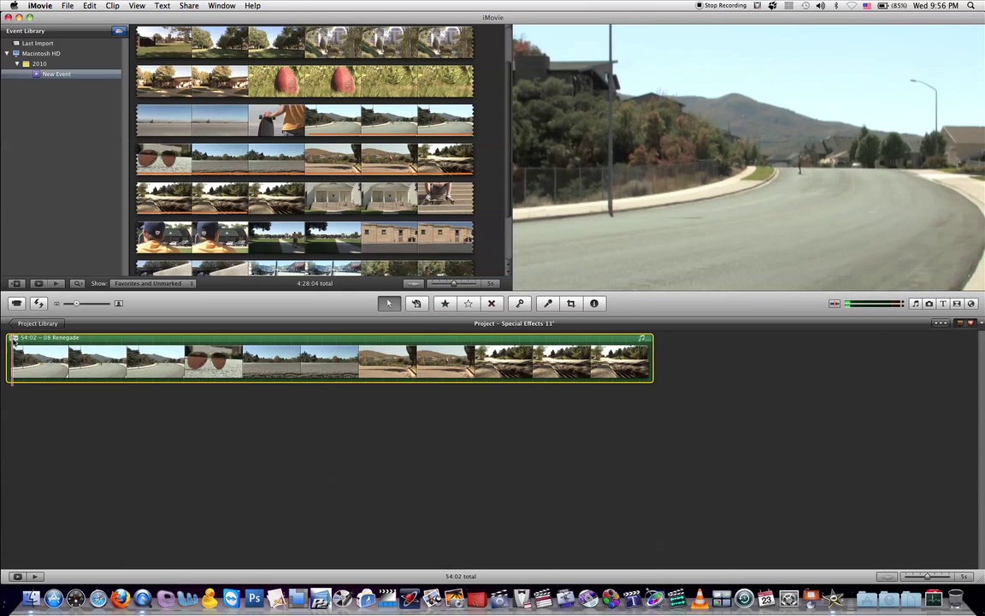
left_click(14, 338)
left_click(48, 328)
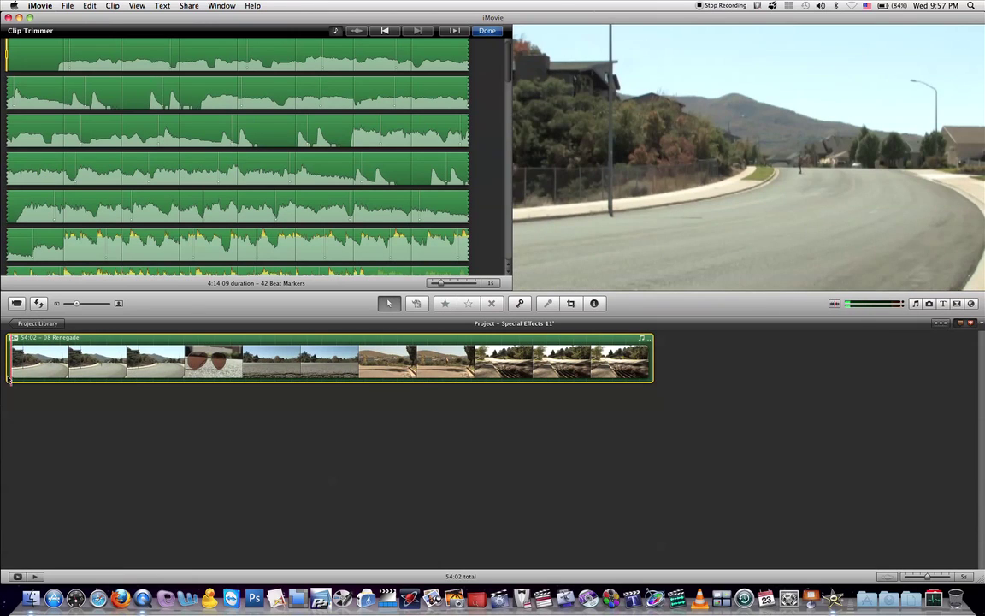
key("Return")
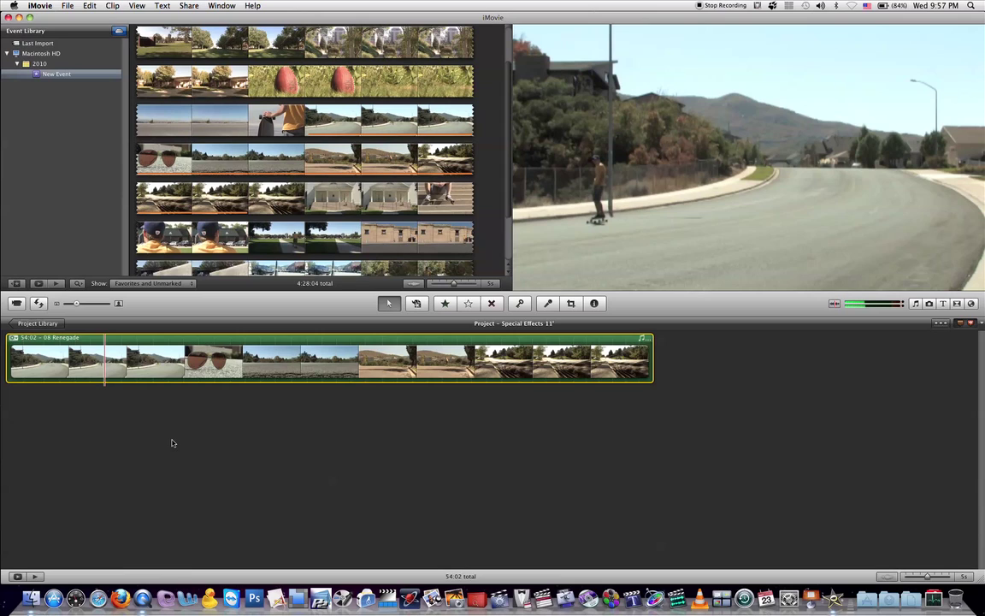
- Apply Clip > Special Effect > Flip at Beat Markers to the project's video clip
left_click(34, 362)
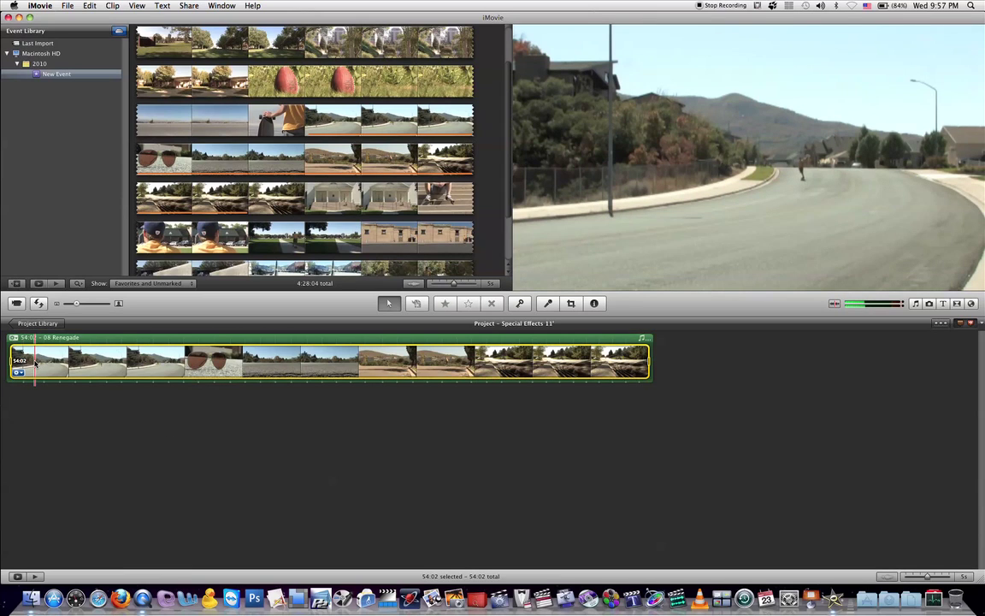
left_click(112, 5)
mouse_move(135, 76)
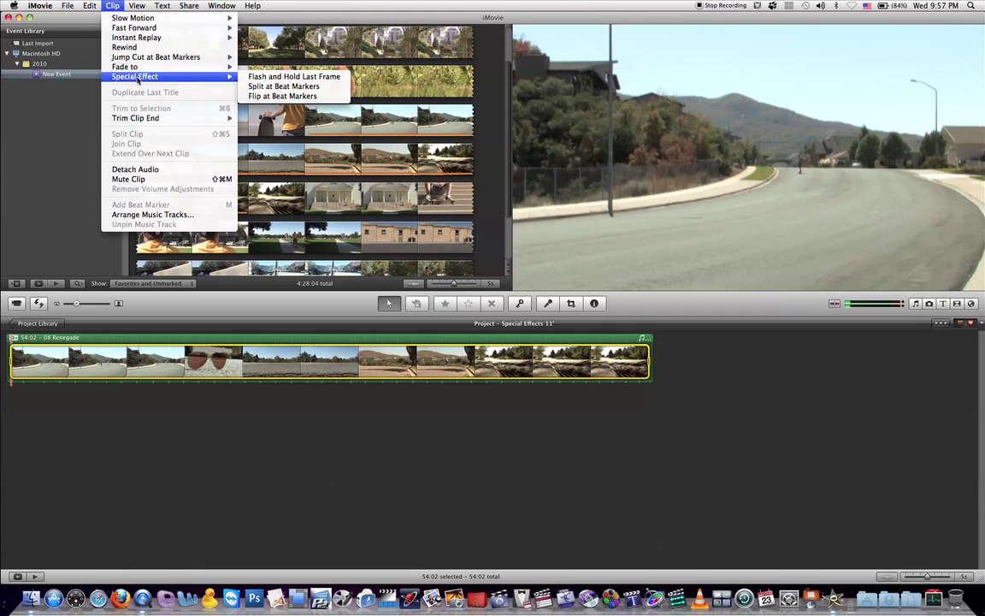
left_click(274, 96)
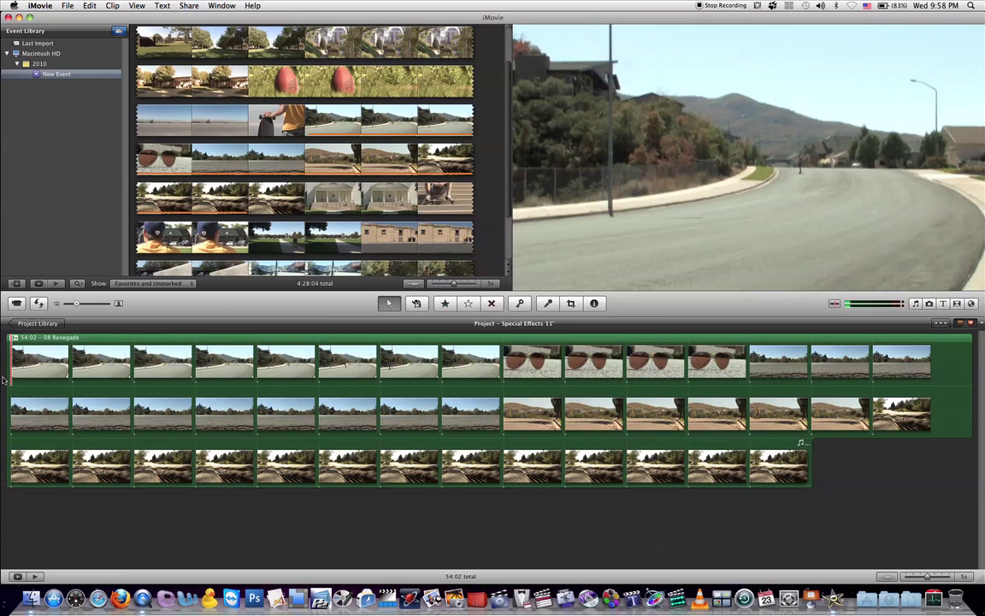
key("space")
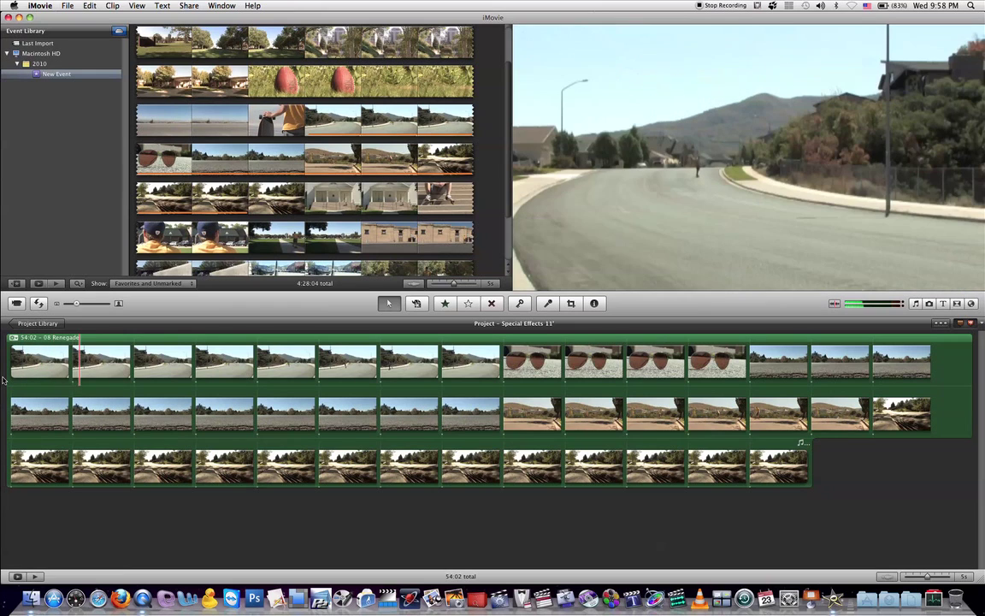